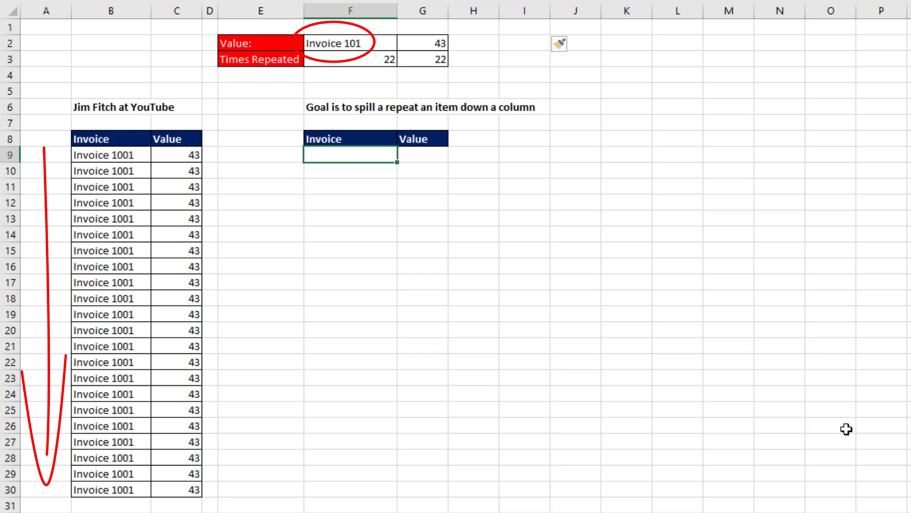
# Enter =INDEX(F2,SEQUENCE(F3,,1,0) in F9, repeating the F2 value by the F3 count.
pyautogui.write('=in')
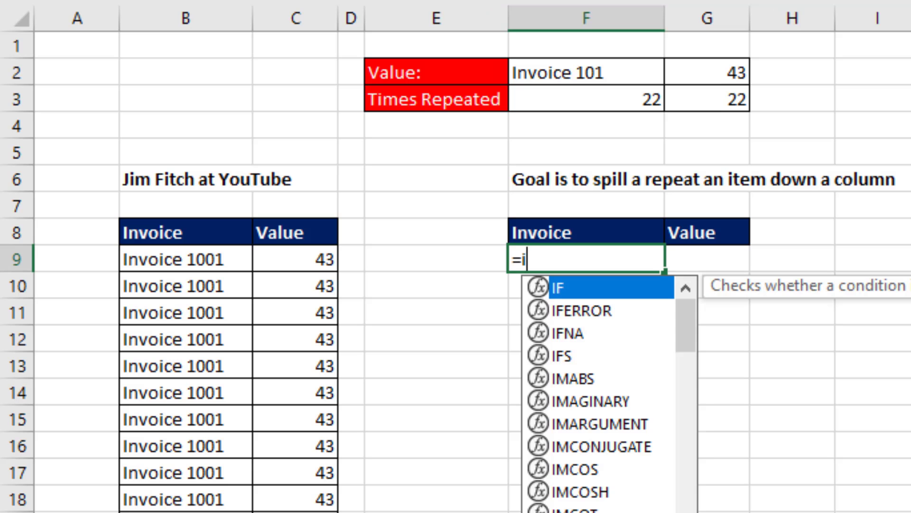
pyautogui.press('Tab')
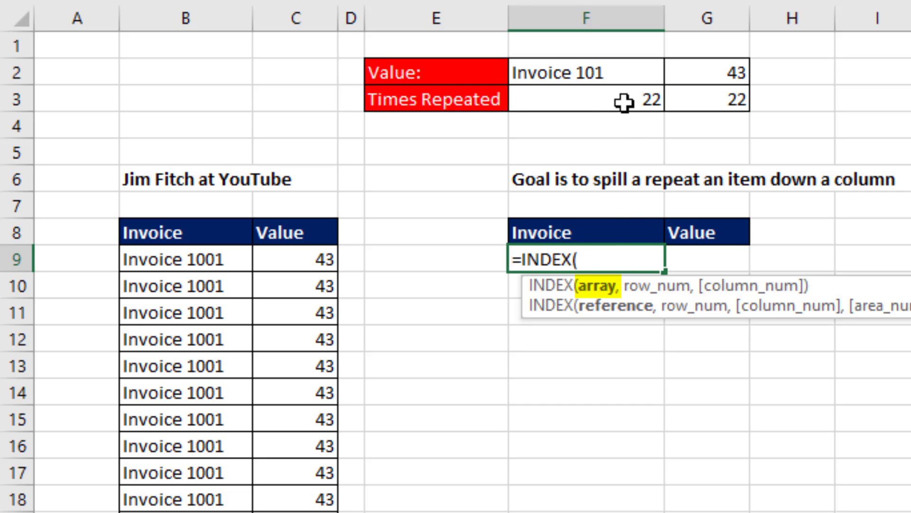
pyautogui.click(582, 73)
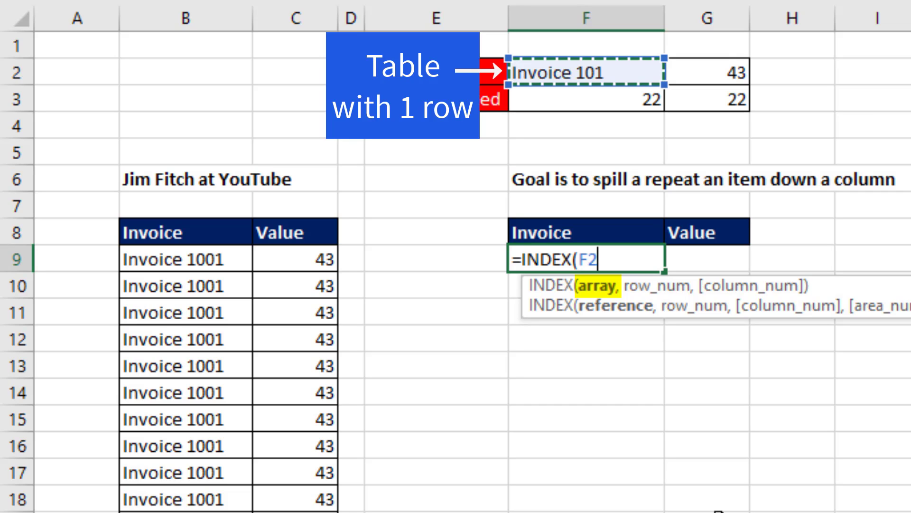
pyautogui.write(',')
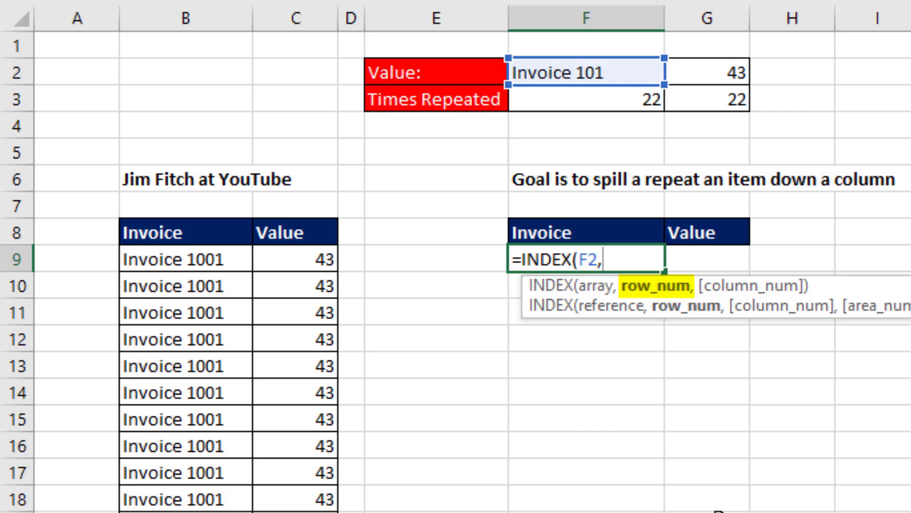
pyautogui.write('seq')
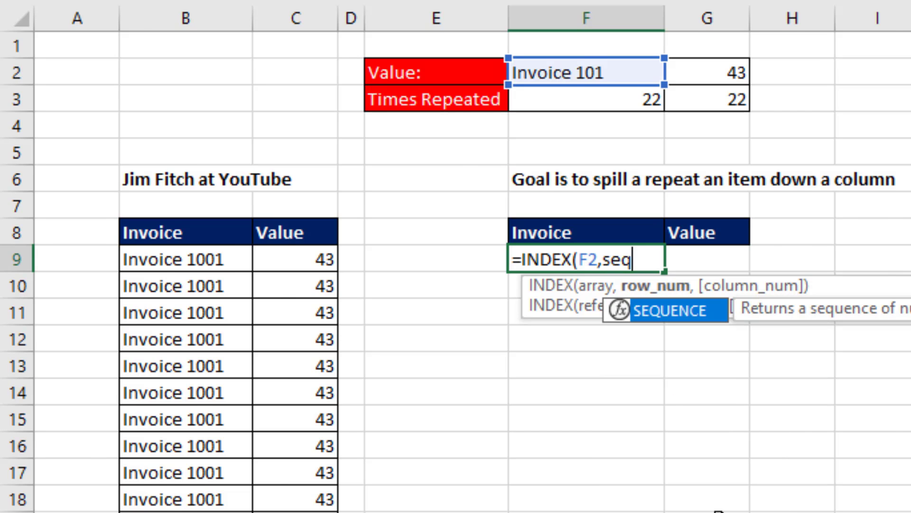
pyautogui.press('Tab')
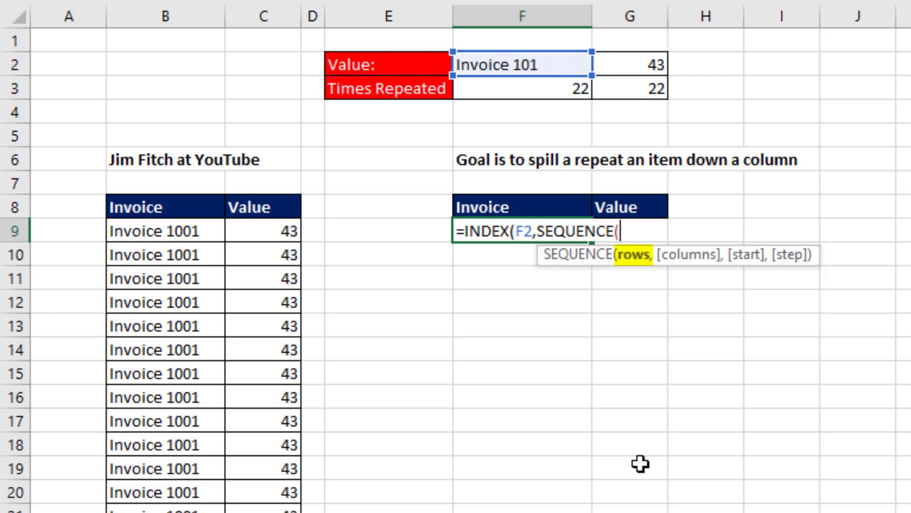
pyautogui.click(540, 86)
pyautogui.write(',')
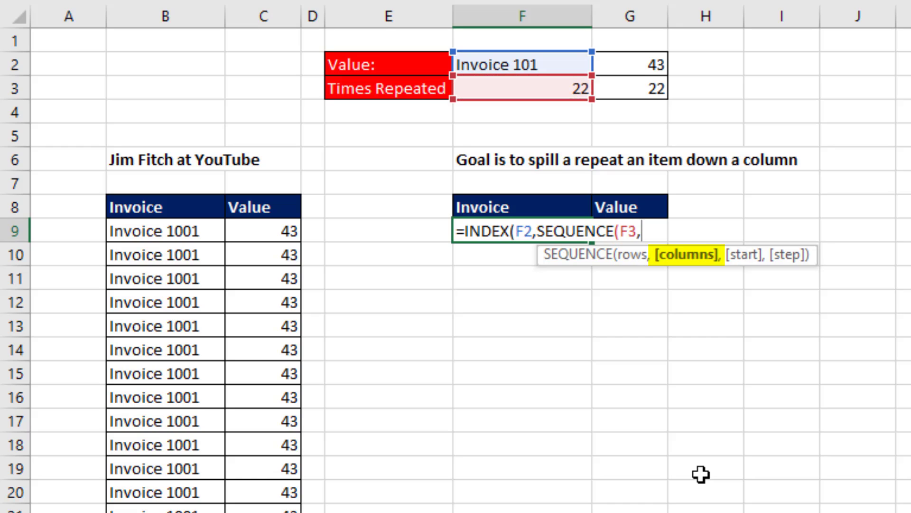
pyautogui.write(',')
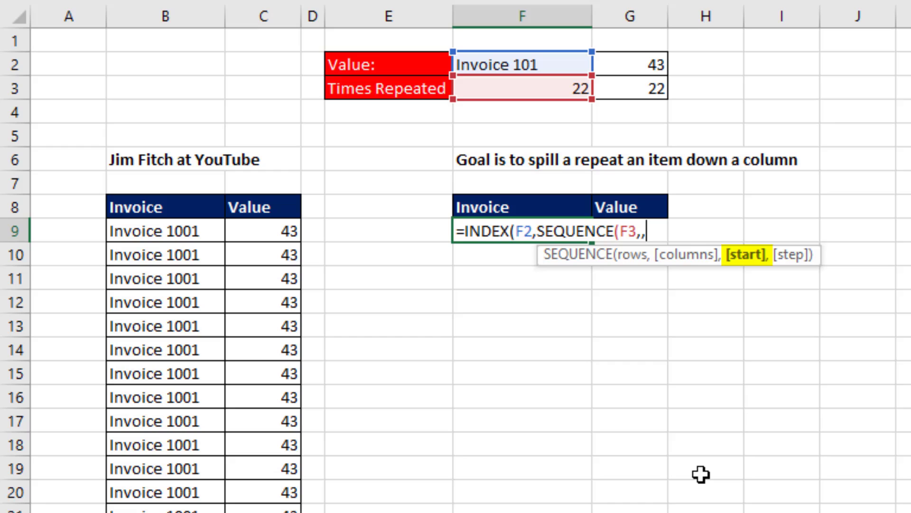
pyautogui.write('1,')
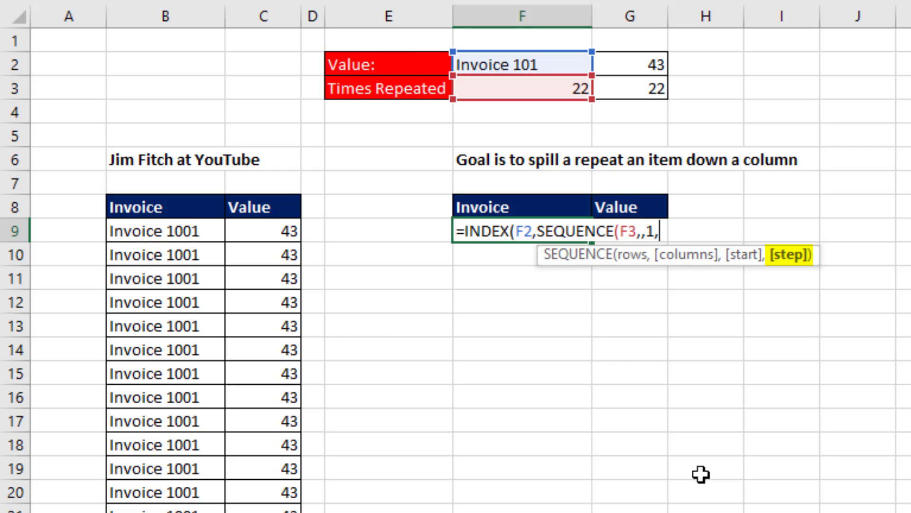
pyautogui.write('0)')
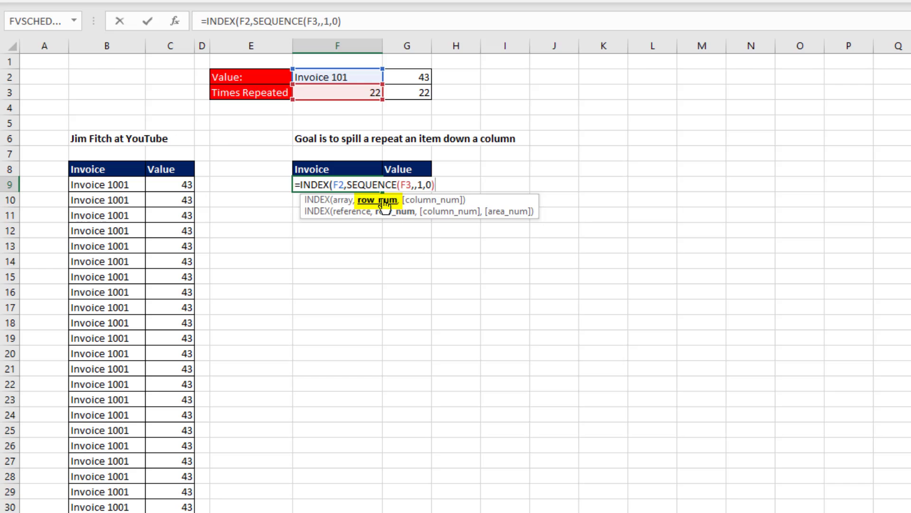
# Preview SEQUENCE(F3,,1,0) as a column of ones, undo, then add the closing parenthesis.
pyautogui.click(586, 255)
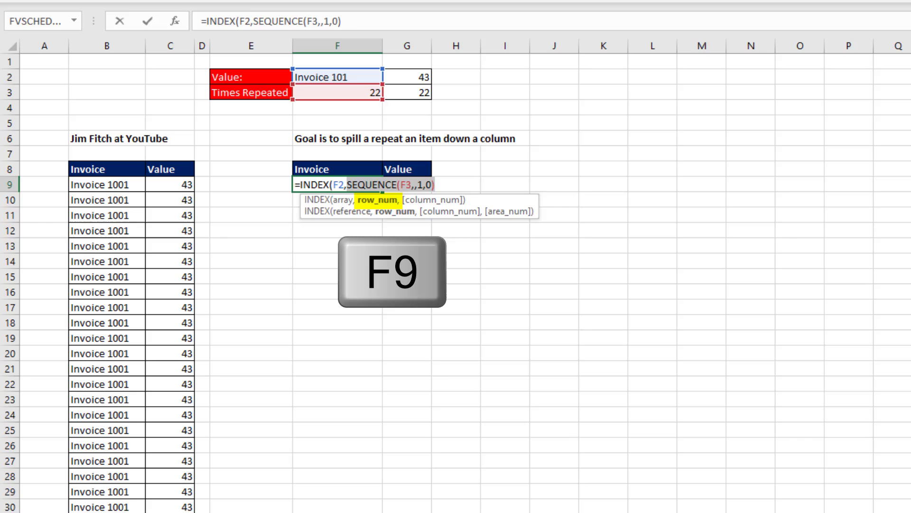
pyautogui.press('F9')
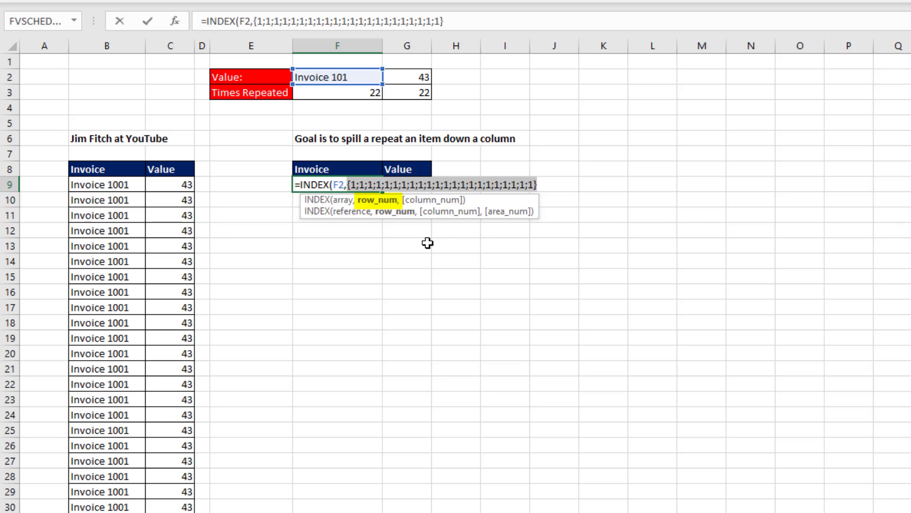
pyautogui.hotkey('ctrl', 'z')
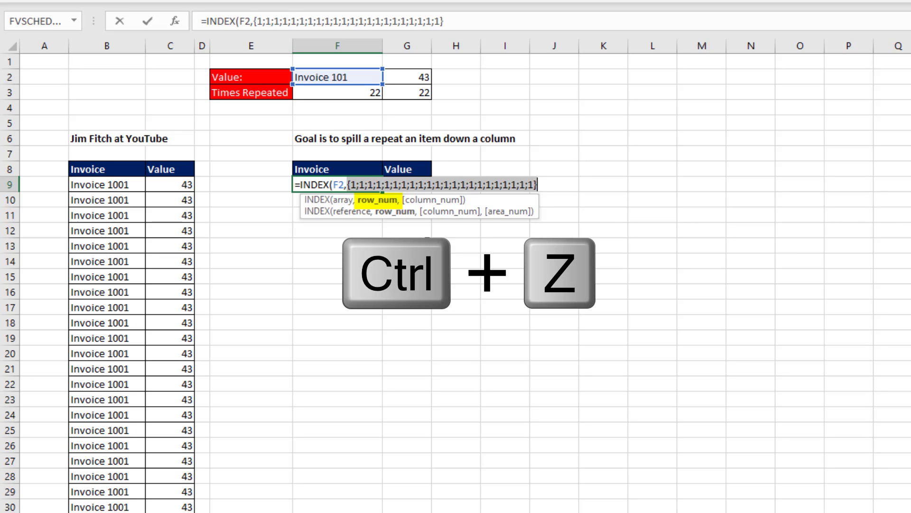
pyautogui.write(')')
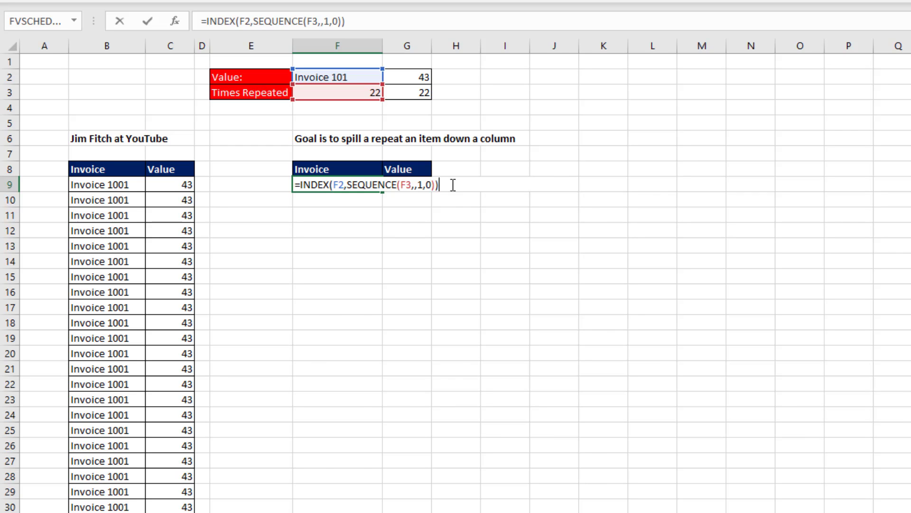
# Commit the F9 formula so Invoice 101 spills down F9:F30, checking a lower cell.
pyautogui.press('Return')
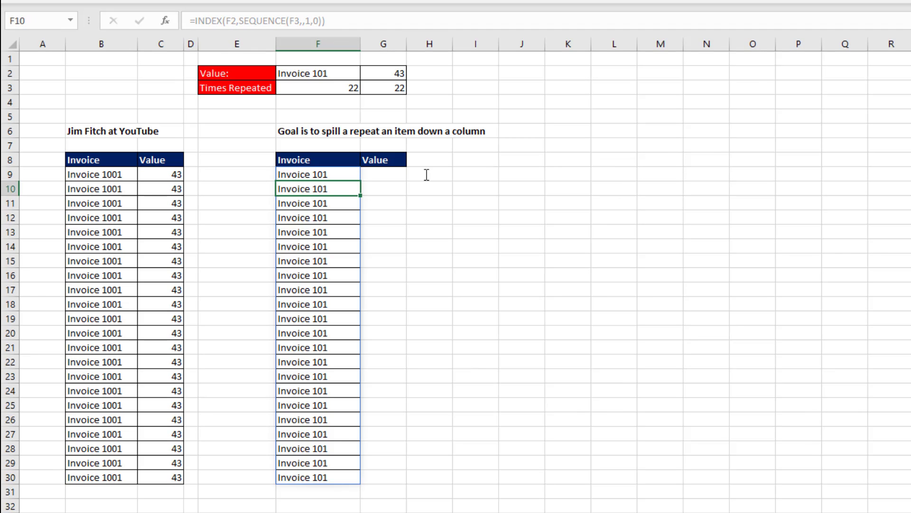
pyautogui.click(286, 219)
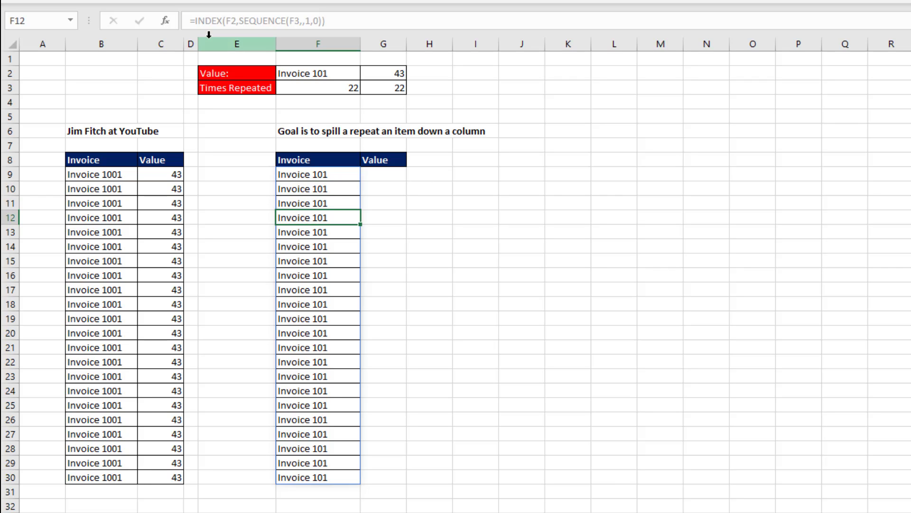
pyautogui.click(322, 174)
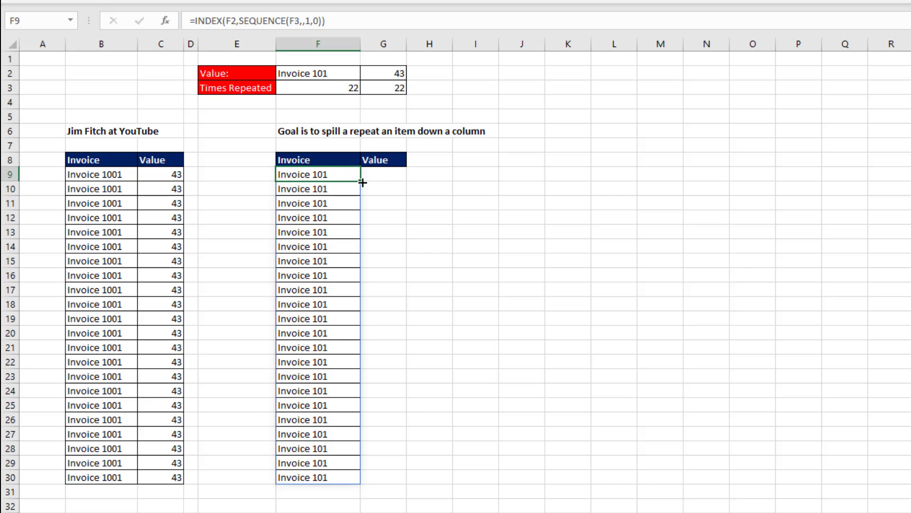
# Copy the formula into G9 so =INDEX(G2,SEQUENCE(G3,,1,0)) spills 43 down G9:G30.
pyautogui.moveTo(363, 181); pyautogui.dragTo(377, 187)
pyautogui.press('Right')
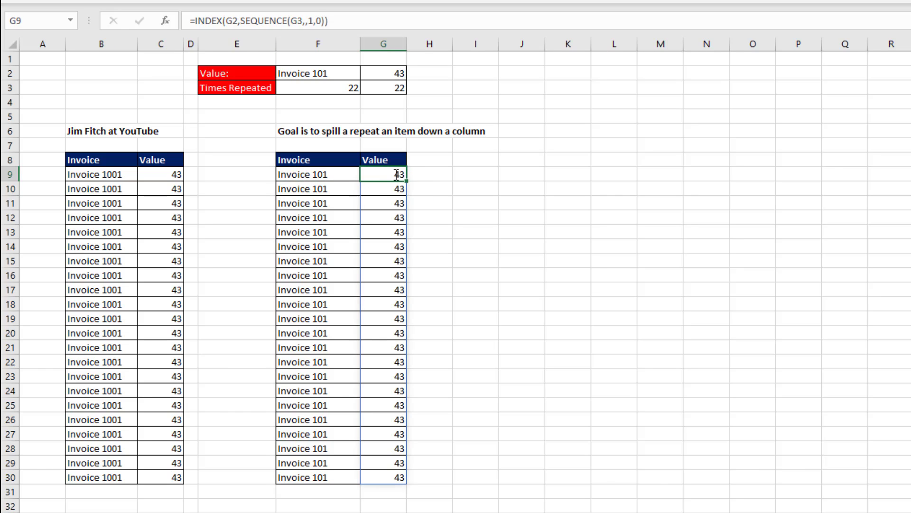
pyautogui.press('F2')
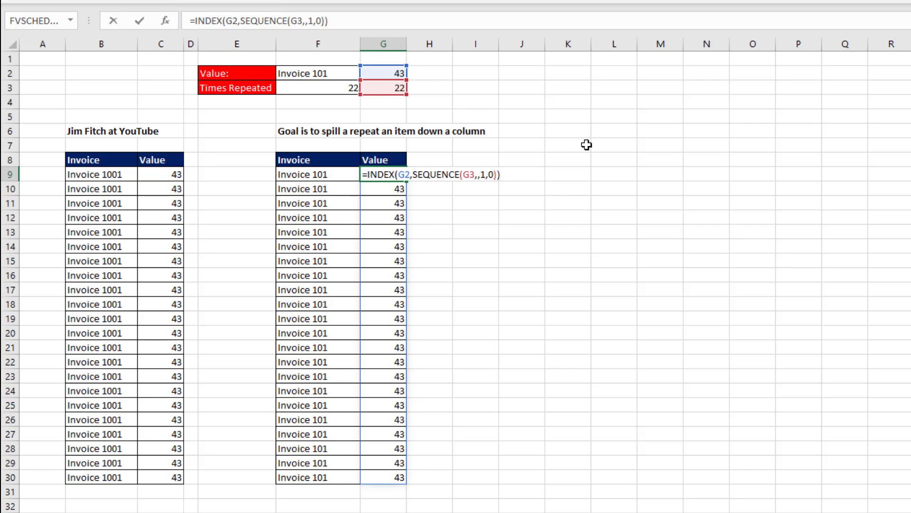
pyautogui.press('Return')
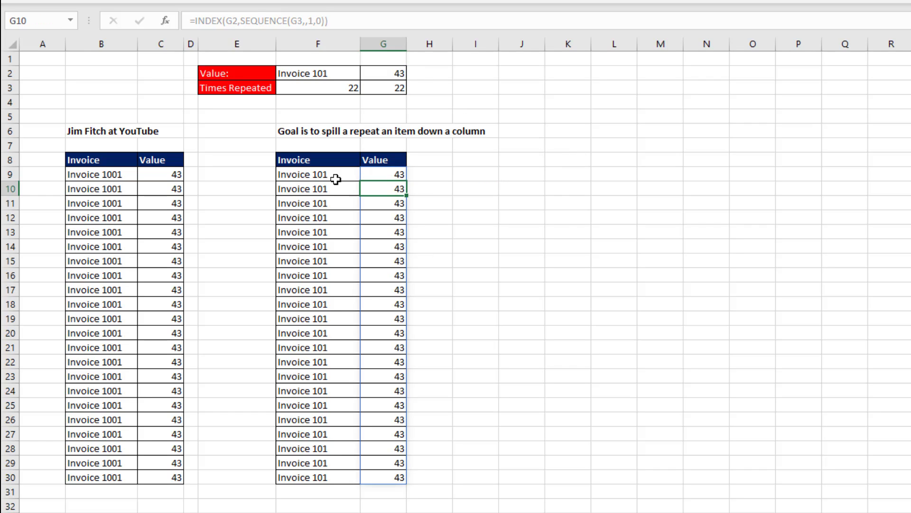
# Set the Times Repeated count in F3 to 10.
pyautogui.click(316, 87)
pyautogui.write('10')
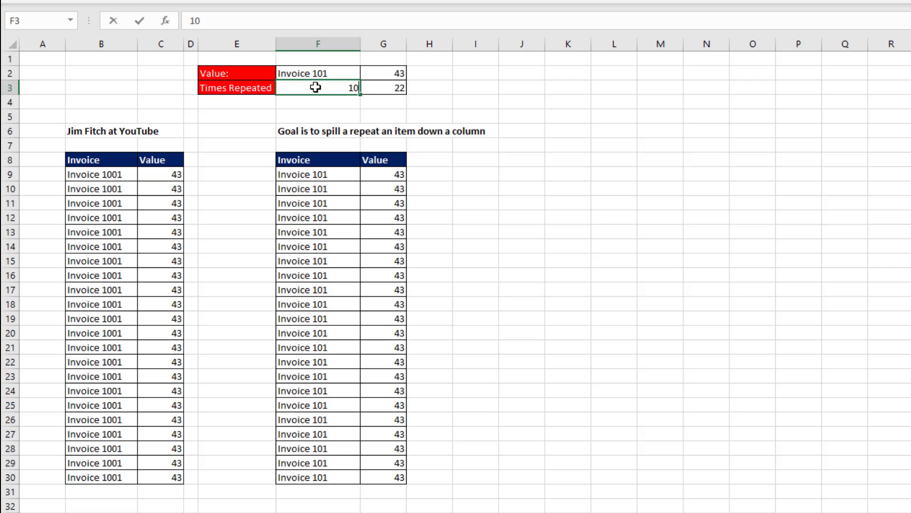
pyautogui.press('Return')
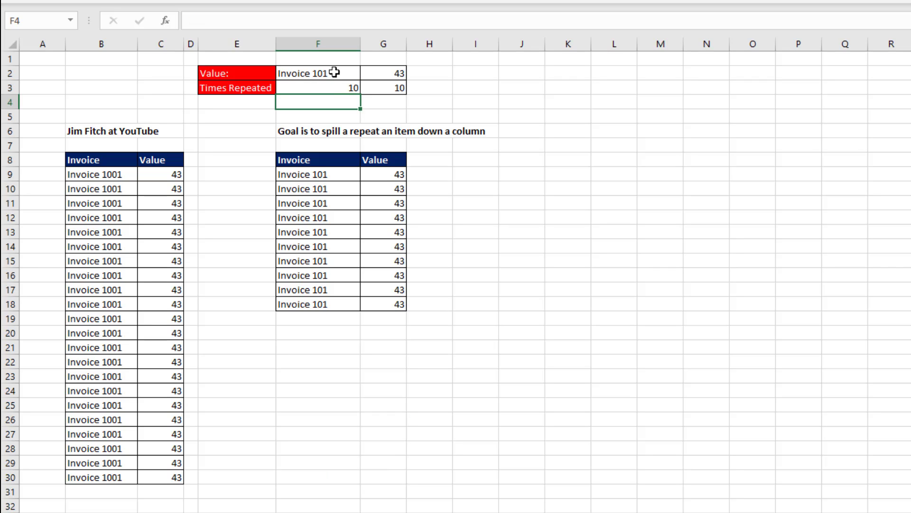
# Change the invoice name in F2 from Invoice 101 to Invoice 103.
pyautogui.click(334, 73)
pyautogui.doubleClick(340, 73)
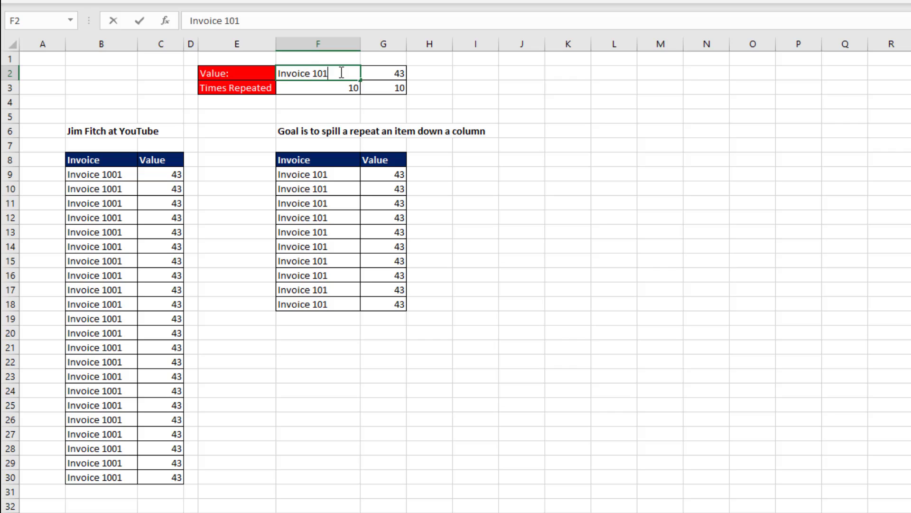
pyautogui.press('BackSpace')
pyautogui.write('3')
pyautogui.press('Return')
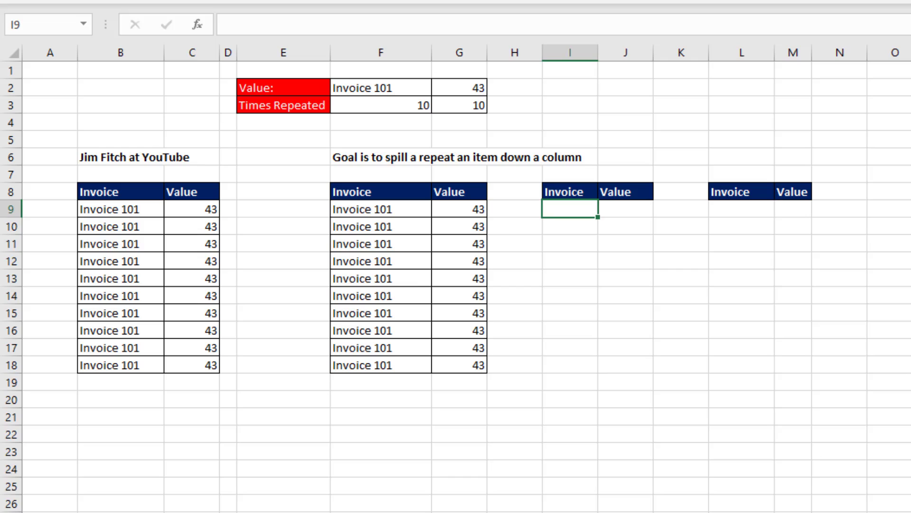
# Fill I9:I18 with =$F$2 and auto-fit column I.
pyautogui.write('=')
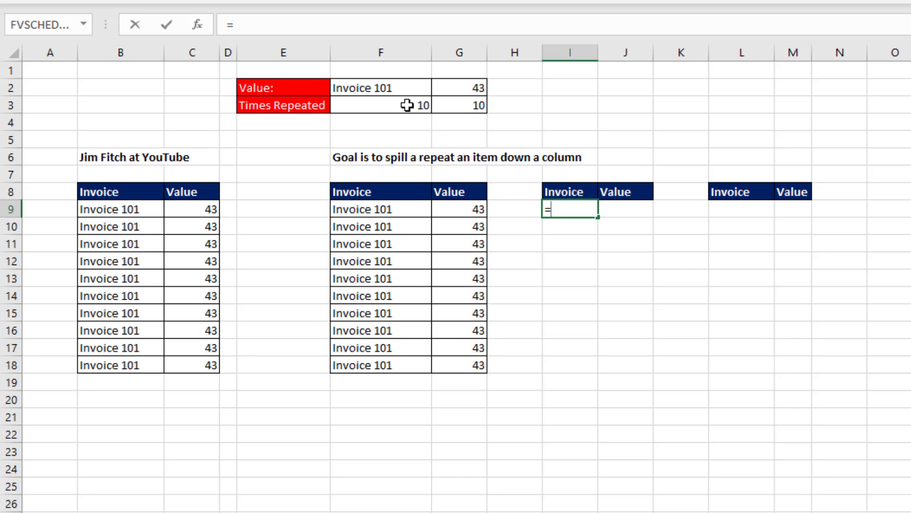
pyautogui.click(394, 88)
pyautogui.press('F4')
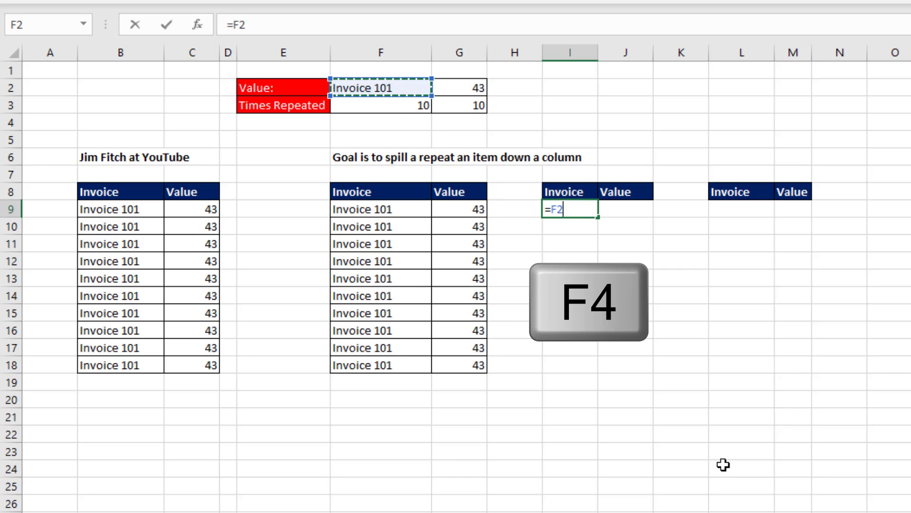
pyautogui.hotkey('ctrl', 'Return')
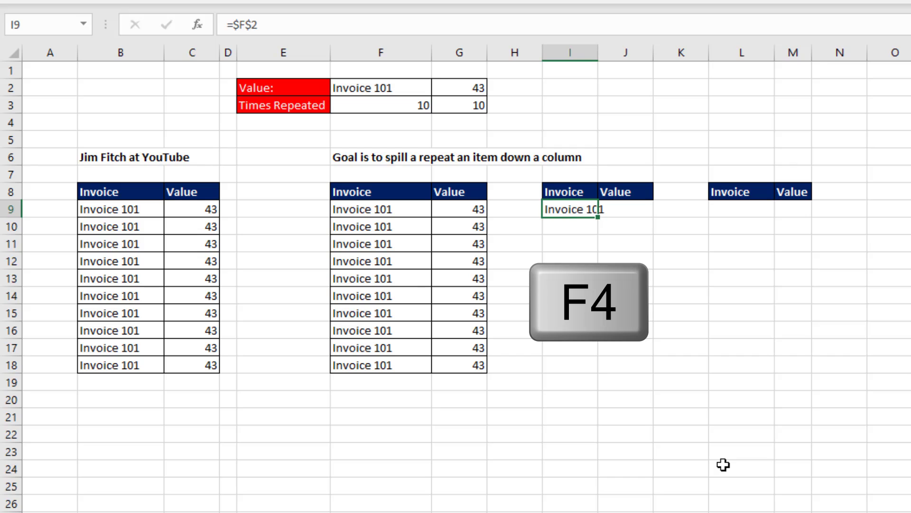
pyautogui.moveTo(598, 217); pyautogui.dragTo(598, 370)
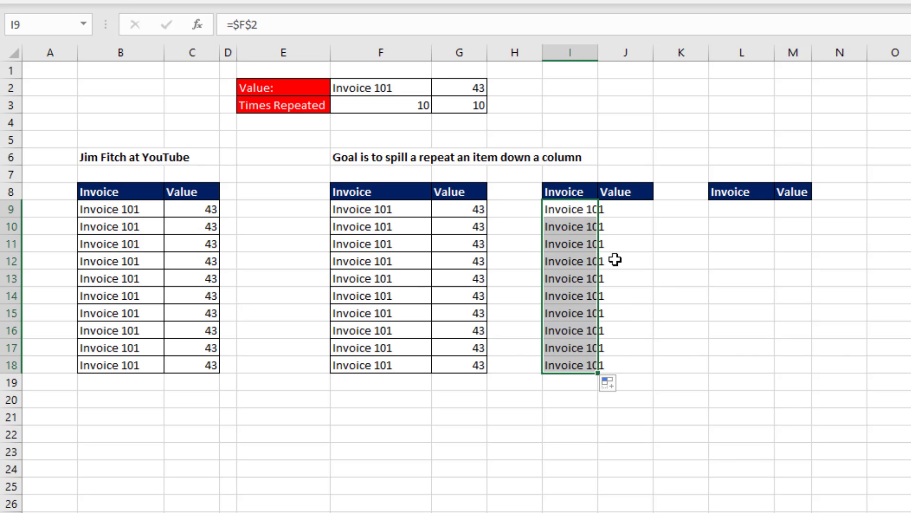
pyautogui.doubleClick(598, 52)
# Fill J9:J18 with =$G$2 in one entry.
pyautogui.moveTo(632, 207); pyautogui.dragTo(654, 361)
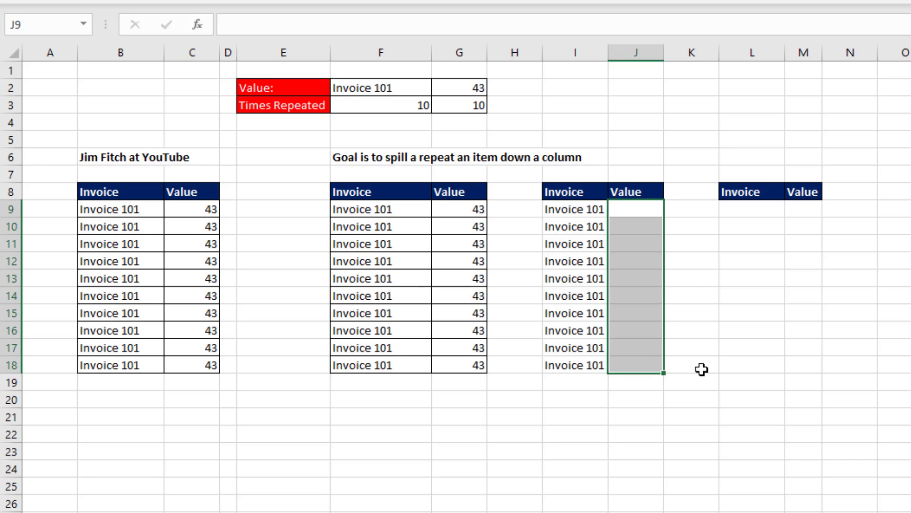
pyautogui.write('=')
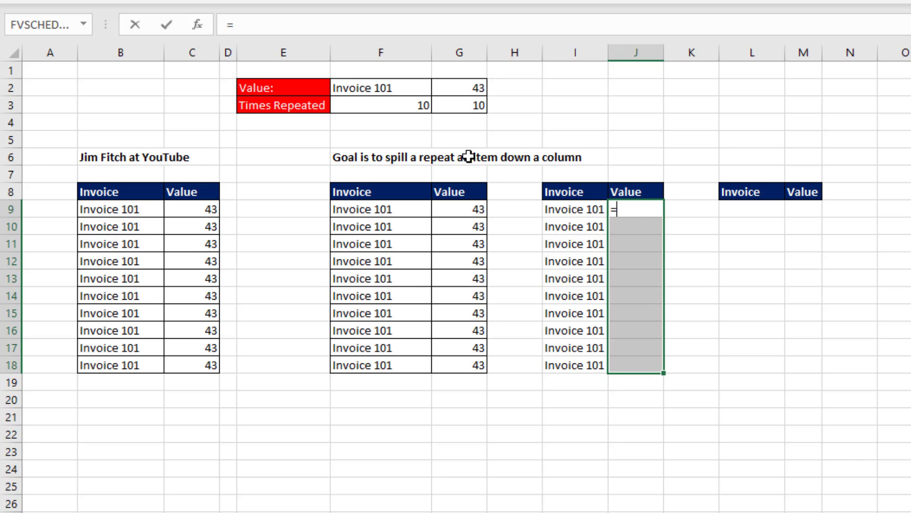
pyautogui.click(467, 87)
pyautogui.press('F4')
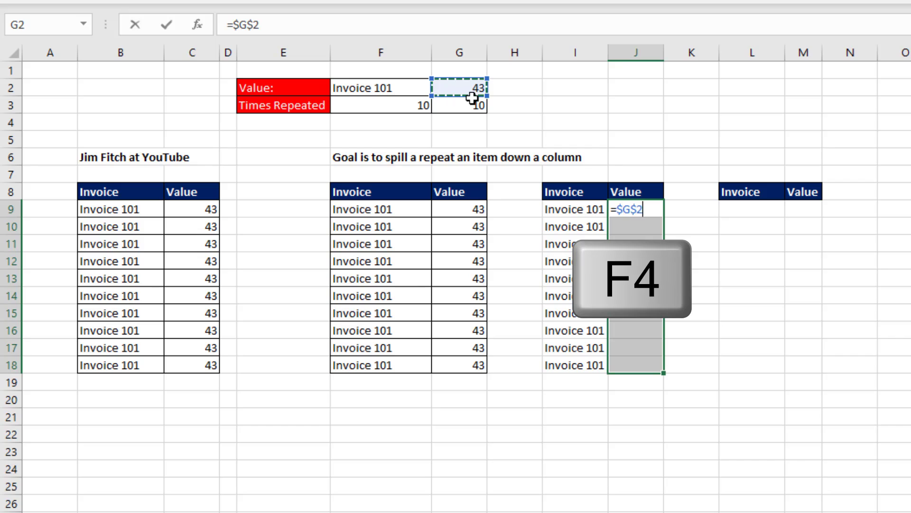
pyautogui.hotkey('ctrl', 'Return')
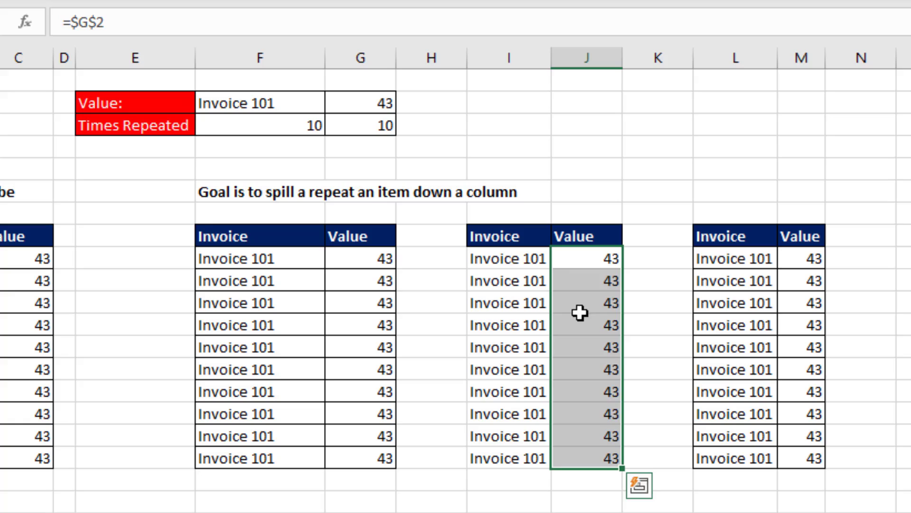
# Clear J9:J18 and enter {=G2} as one array formula showing 43 in every row.
pyautogui.click(627, 247)
pyautogui.press('Delete')
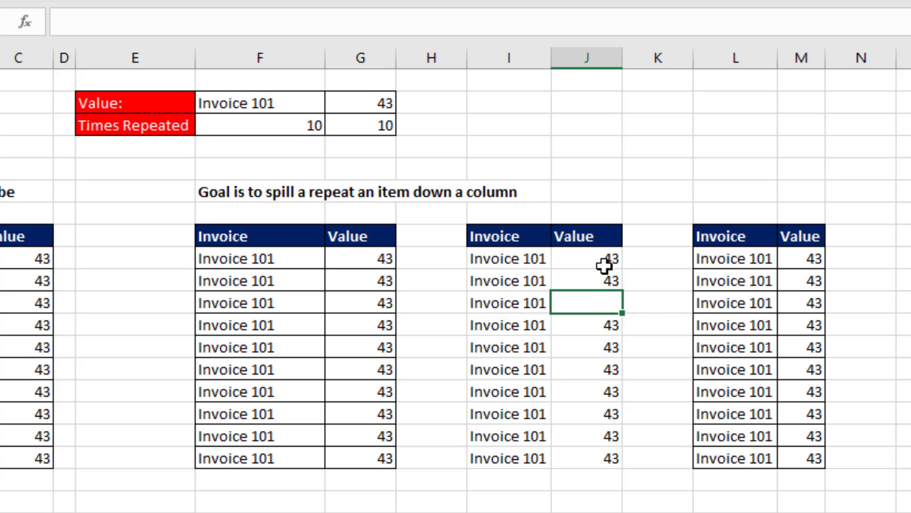
pyautogui.moveTo(593, 264); pyautogui.dragTo(587, 458)
pyautogui.press('Delete')
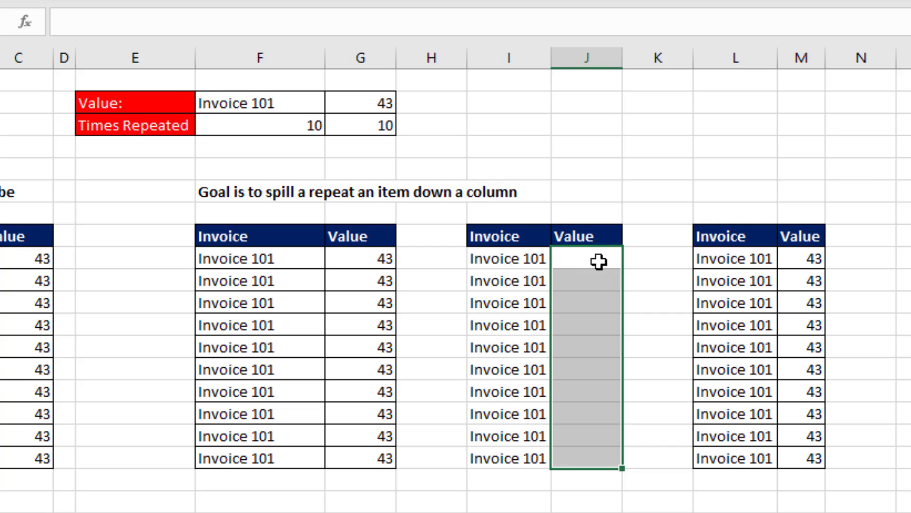
pyautogui.write('=')
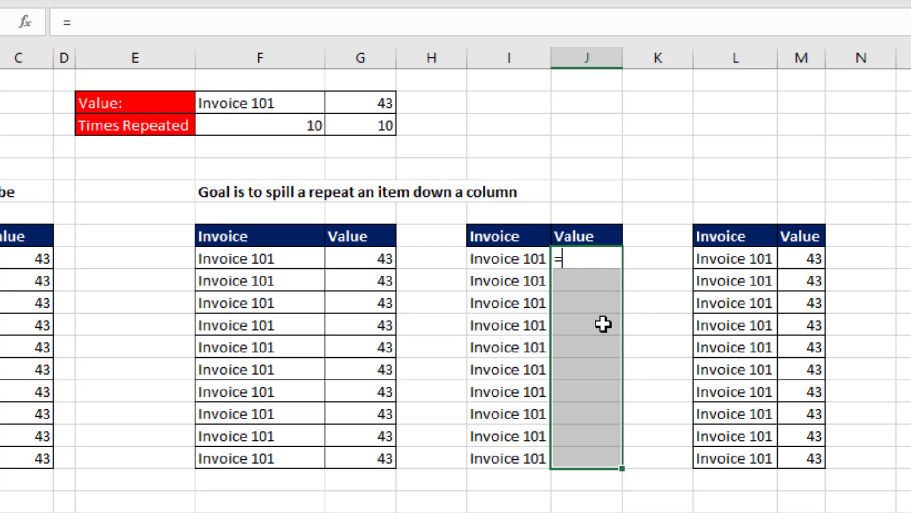
pyautogui.click(352, 102)
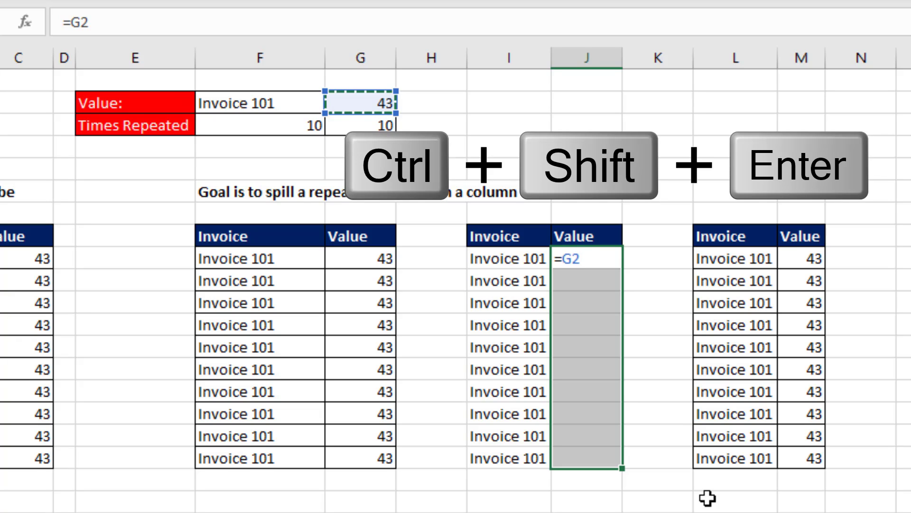
pyautogui.hotkey('ctrl', 'shift', 'Return')
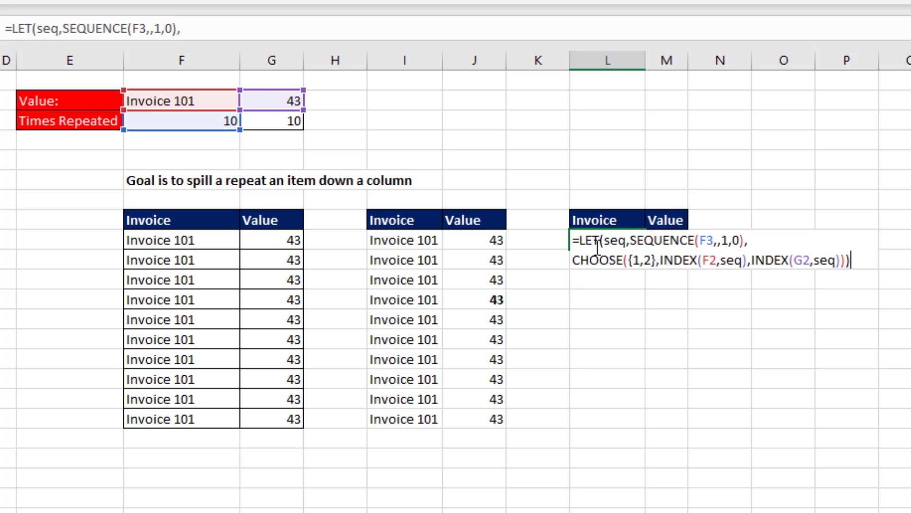
pyautogui.click(617, 240)
pyautogui.click(621, 281)
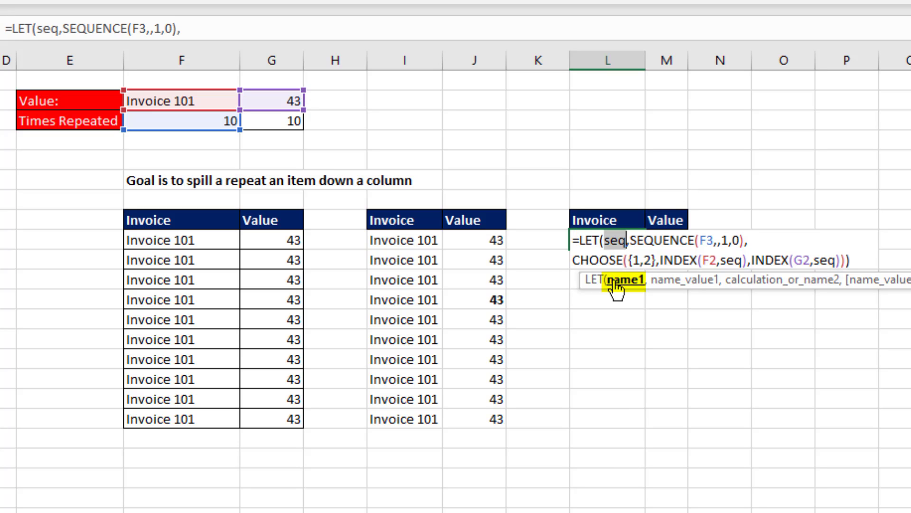
pyautogui.click(670, 283)
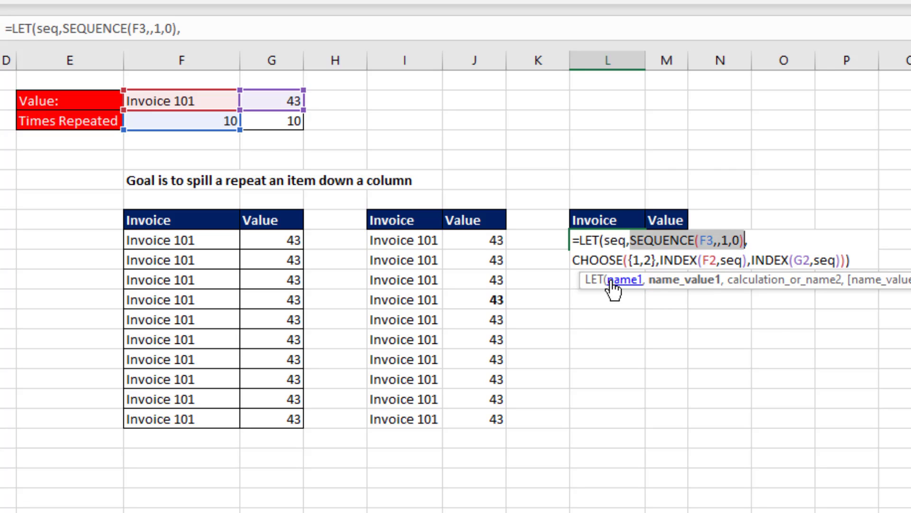
pyautogui.click(639, 260)
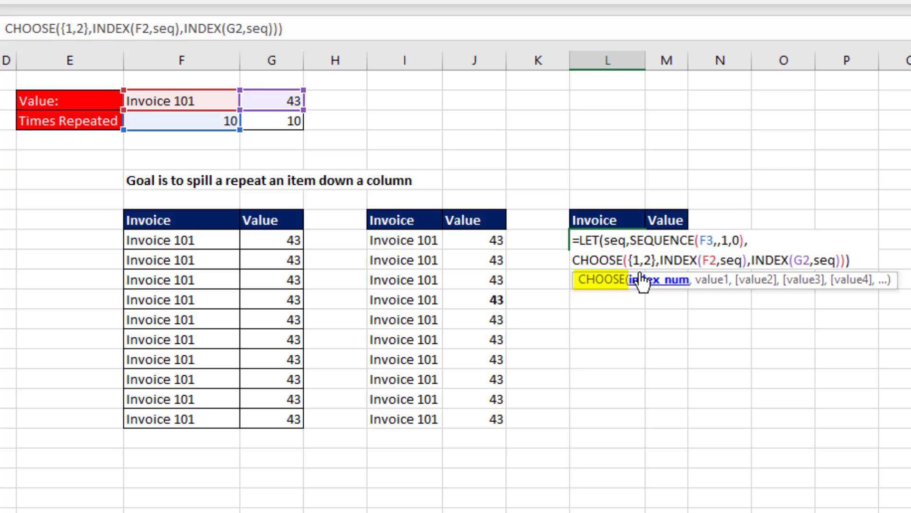
pyautogui.click(635, 290)
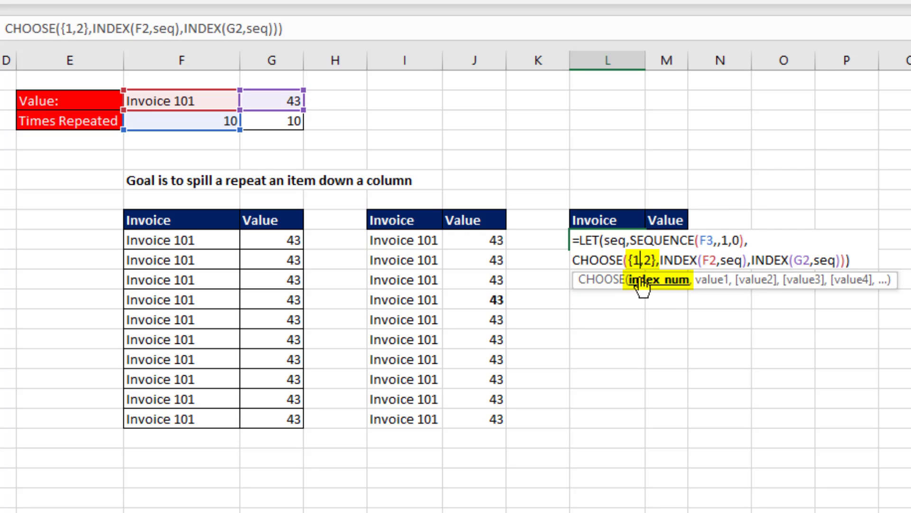
pyautogui.click(712, 284)
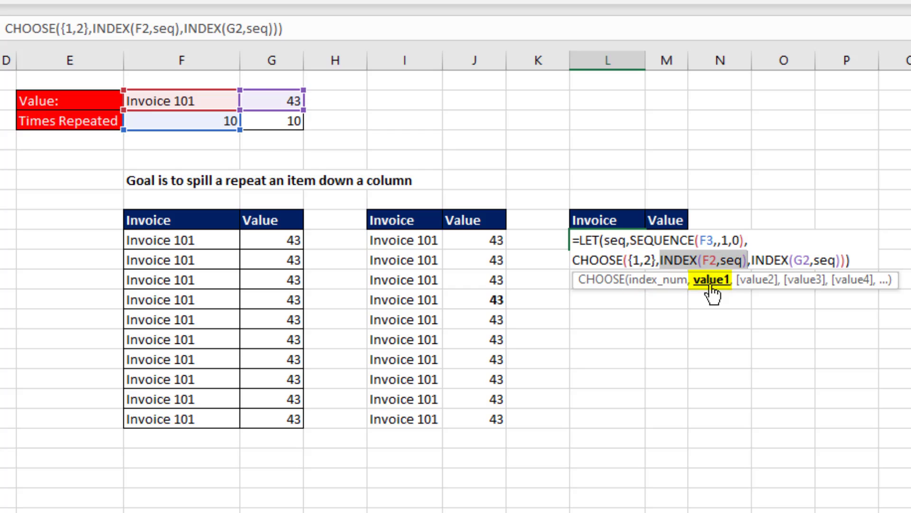
pyautogui.click(765, 284)
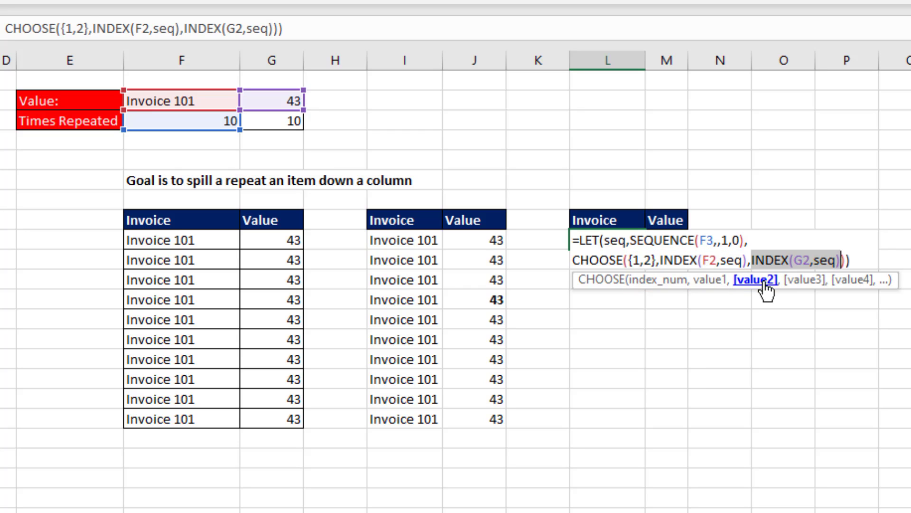
pyautogui.press('Return')
pyautogui.click(672, 240)
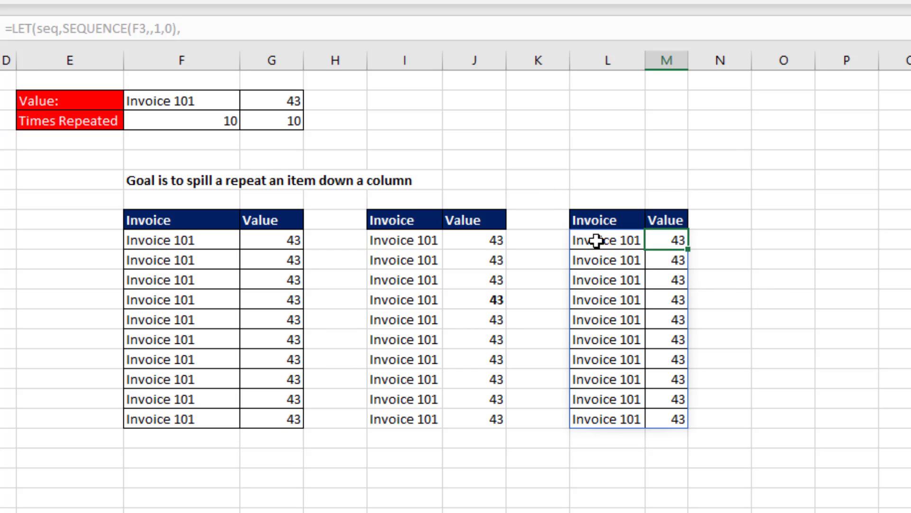
# Select the first spilled Invoice cell in the original table repeating Invoice 103.
pyautogui.click(576, 240)
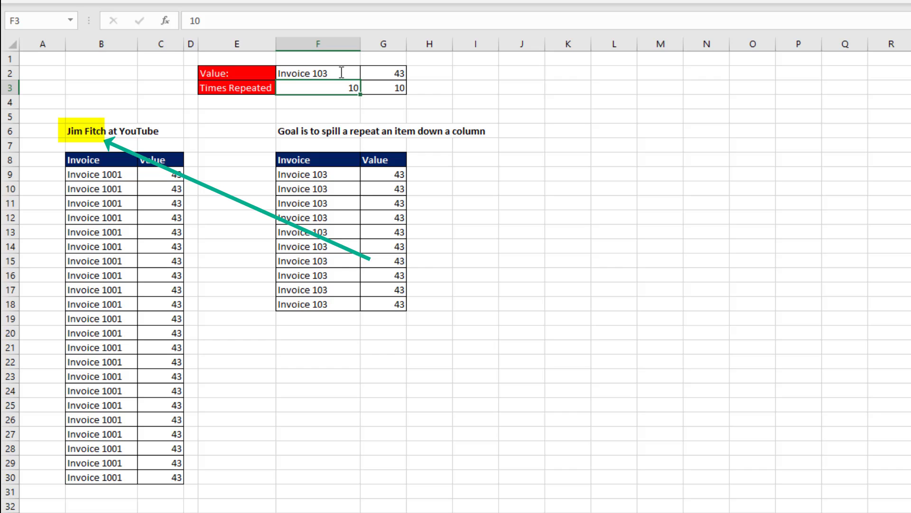